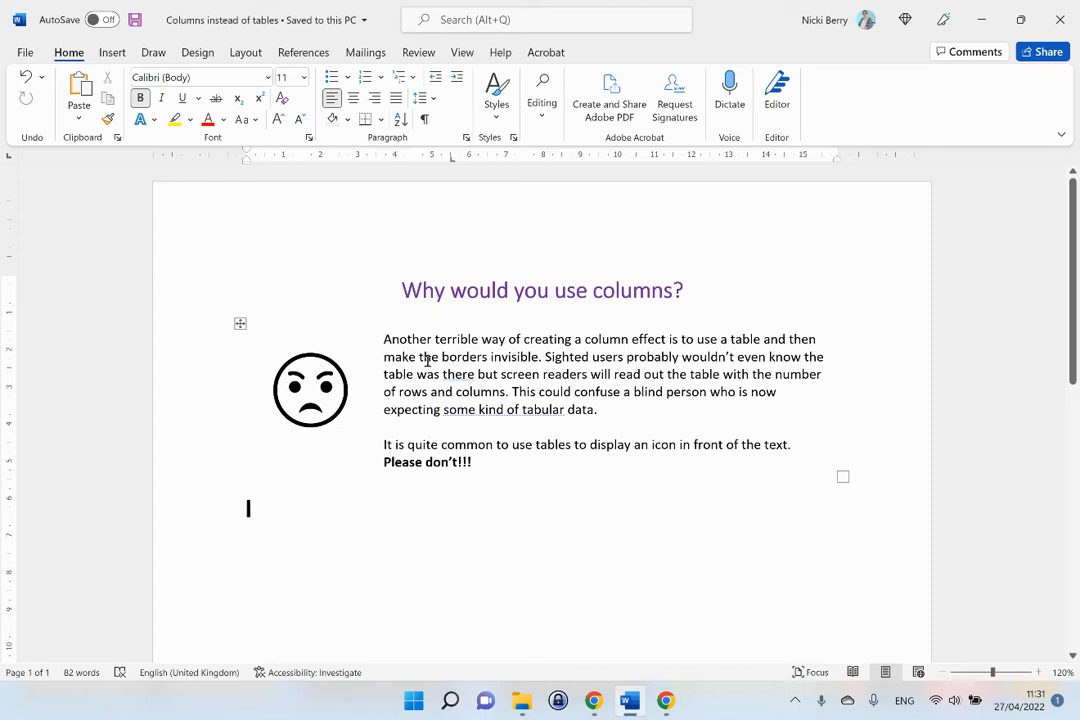
# Copy the angry-face icon from the table and paste it on a blank line below the table.
pyautogui.click(240, 327)
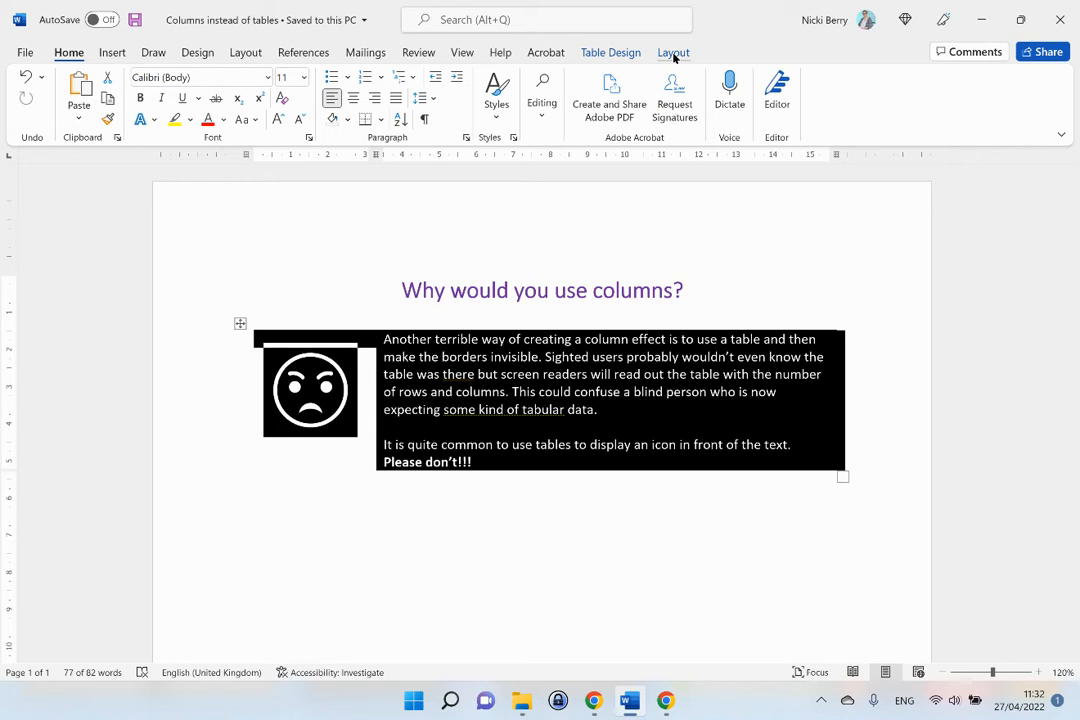
pyautogui.click(504, 528)
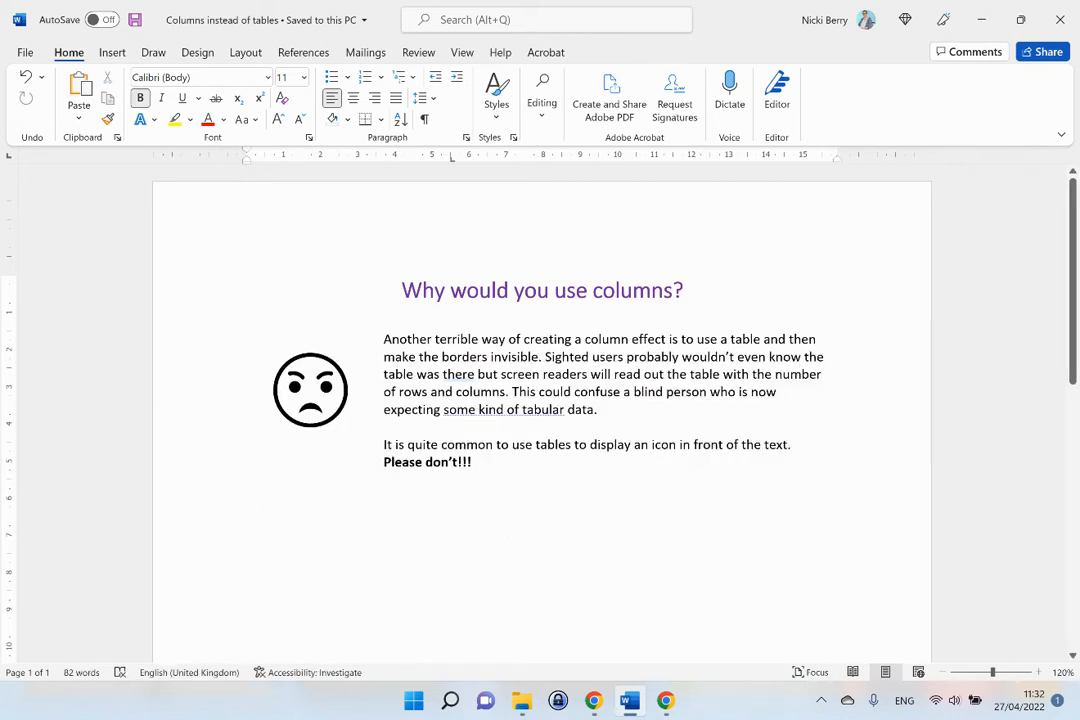
pyautogui.press('Return')
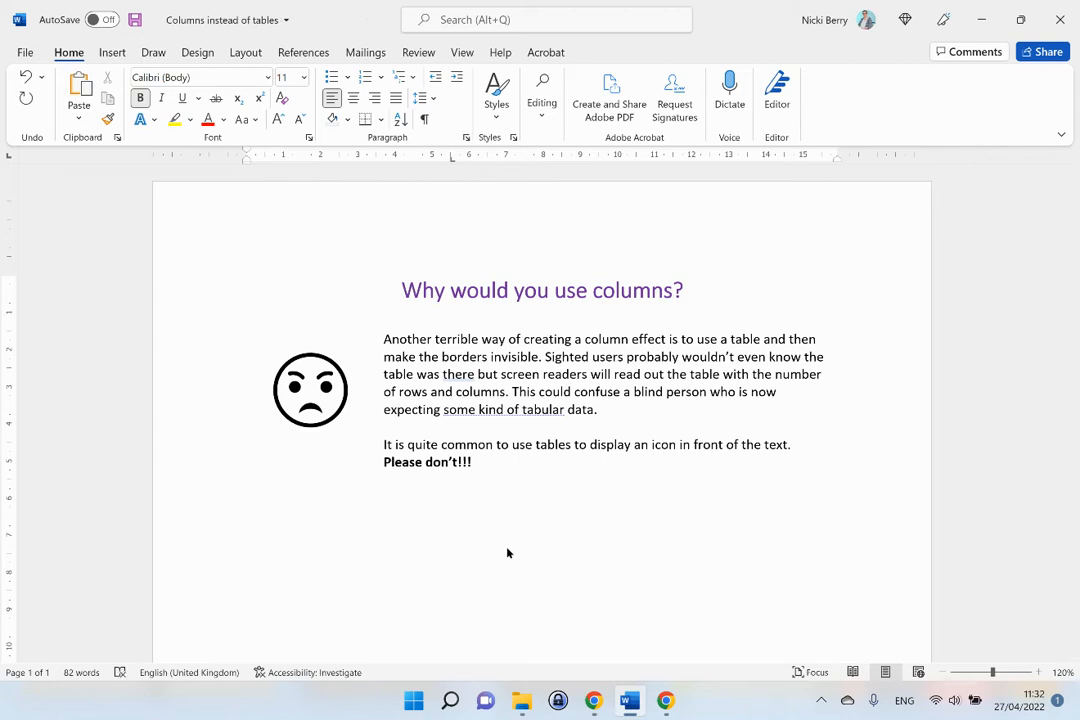
pyautogui.click(312, 395)
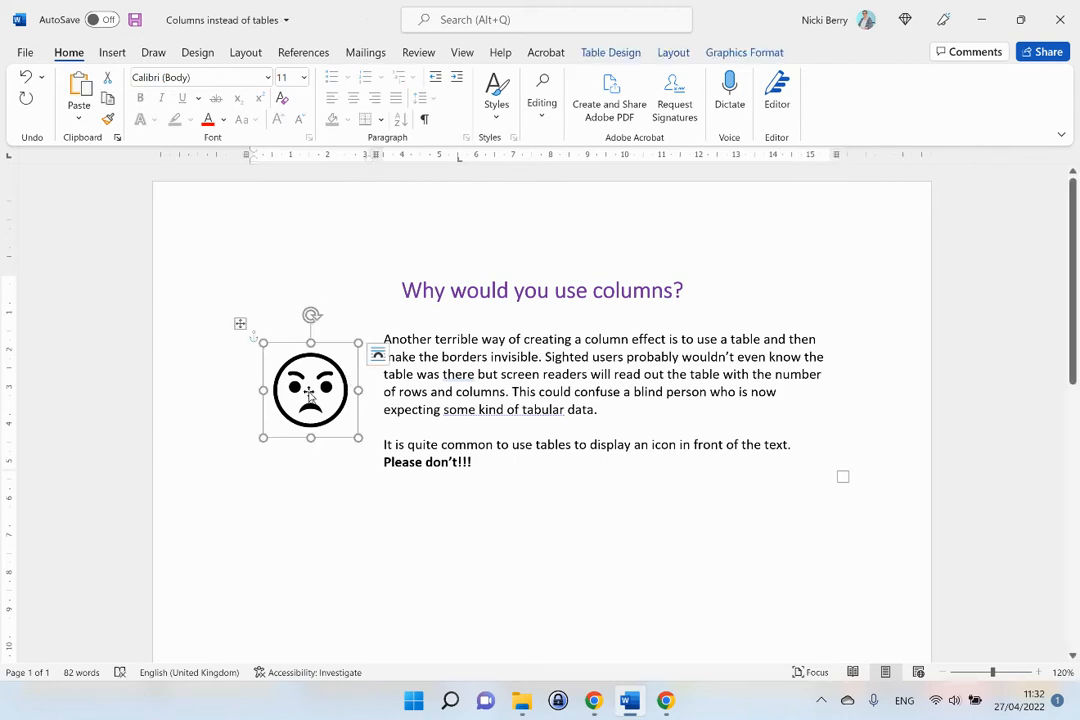
pyautogui.click(352, 585)
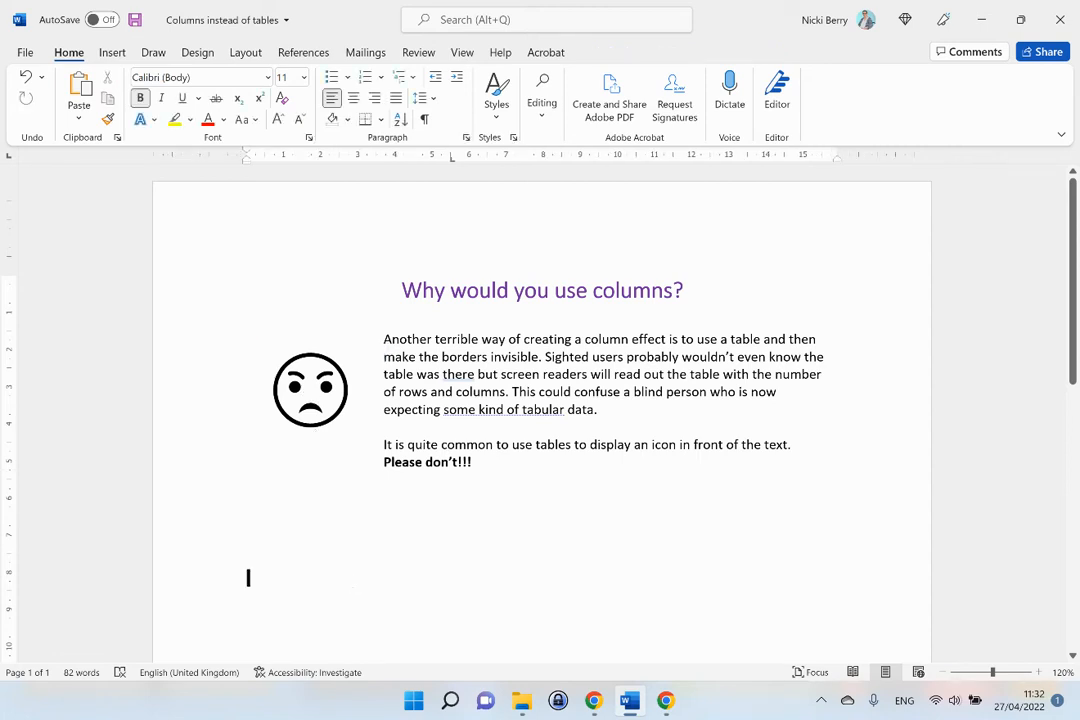
pyautogui.hotkey('ctrl', 'v')
pyautogui.scroll(3, 345, 393)
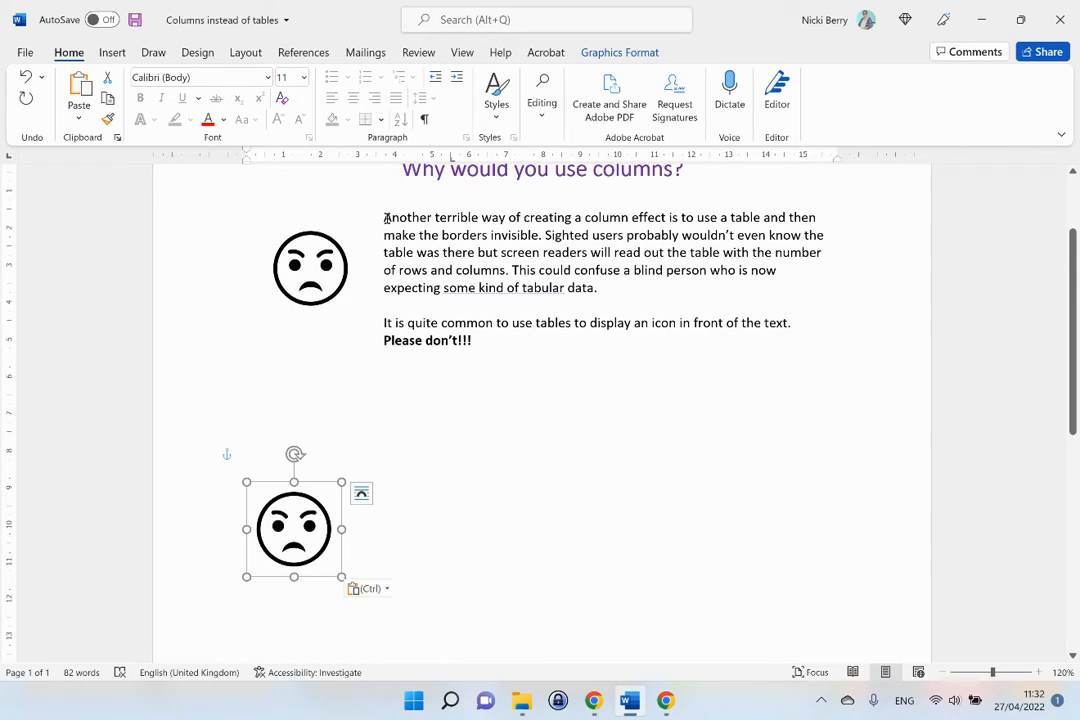
# Copy the table's two paragraphs, paste them above the pasted icon, and remove the empty line between them.
pyautogui.moveTo(385, 217); pyautogui.dragTo(485, 340)
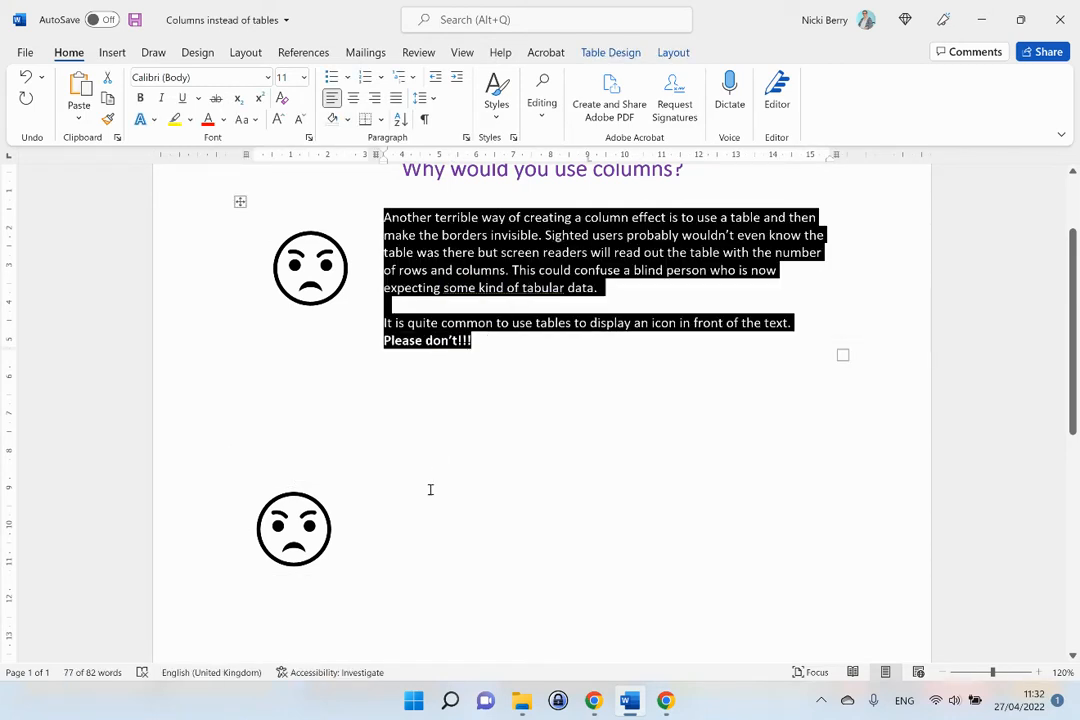
pyautogui.hotkey('ctrl', 'c')
pyautogui.click(246, 453)
pyautogui.hotkey('ctrl', 'v')
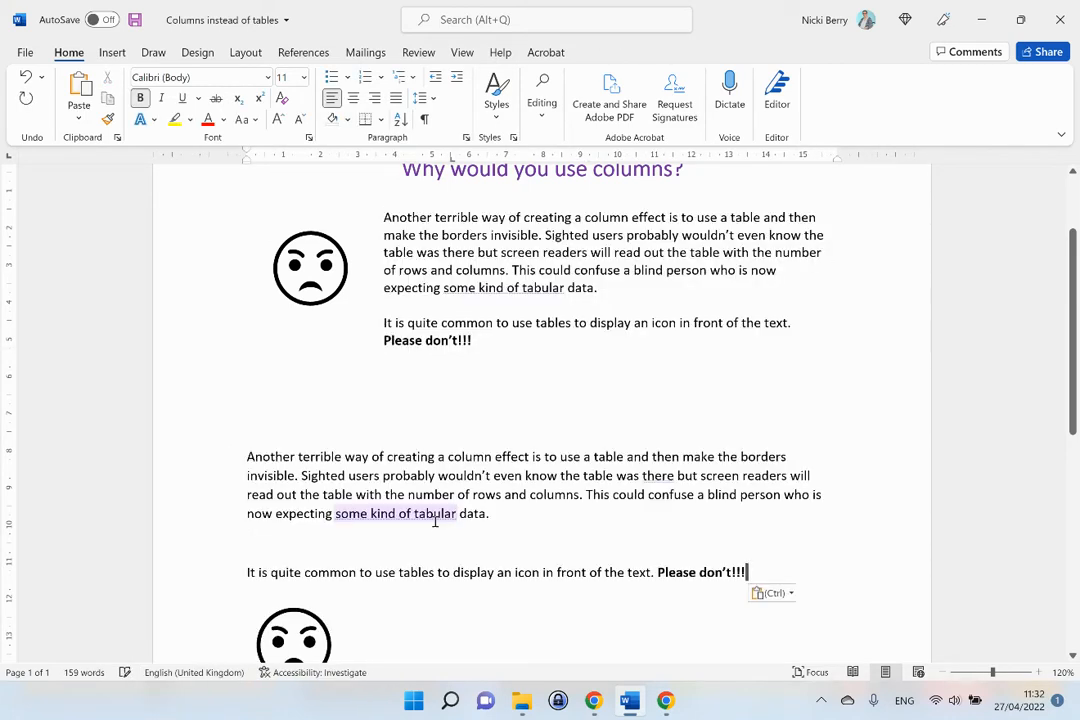
pyautogui.click(436, 545)
pyautogui.press('BackSpace')
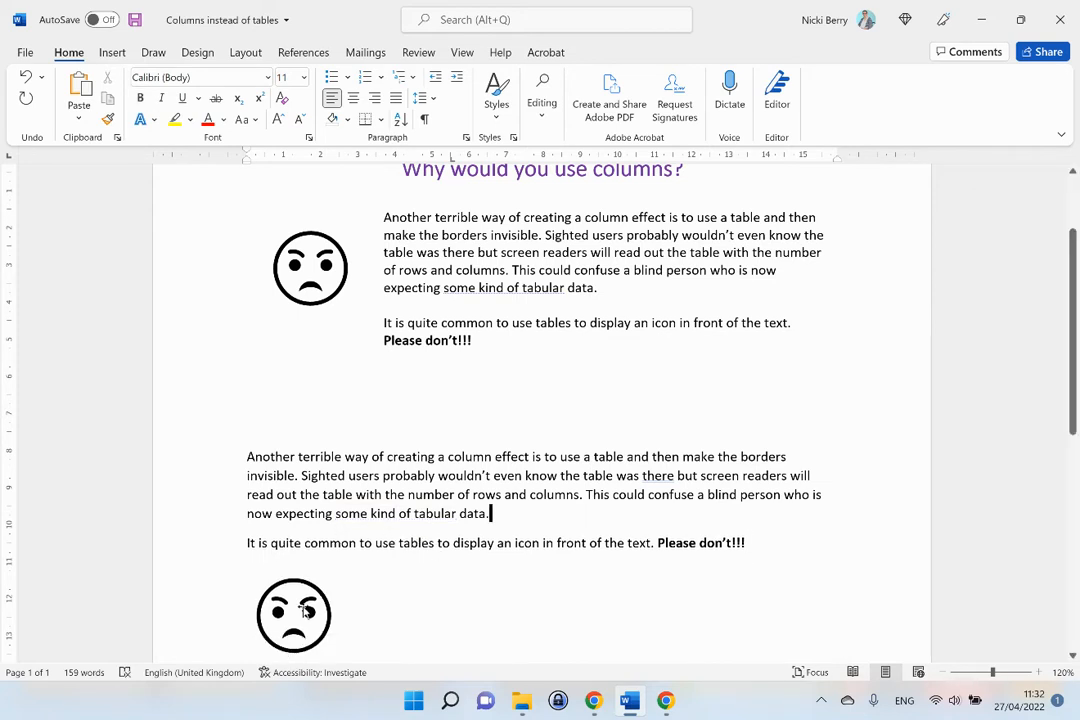
# Set the pasted icon's layout to In Line with Text and move it above the pasted paragraphs.
pyautogui.click(303, 612)
pyautogui.scroll(-1, 434, 557)
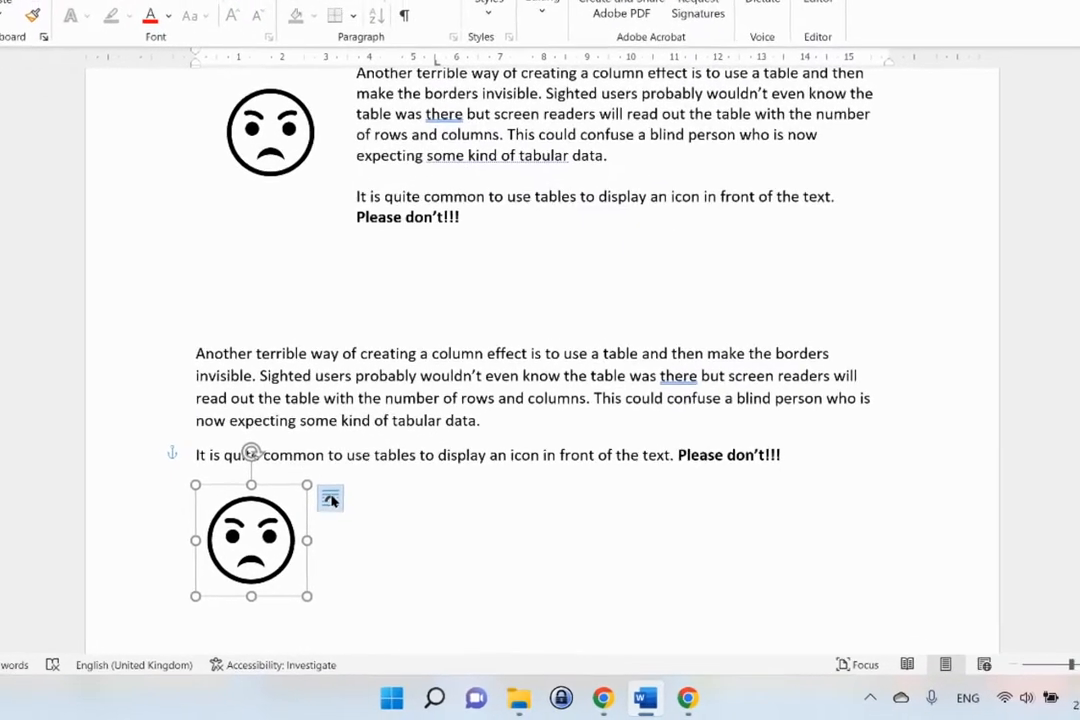
pyautogui.click(330, 499)
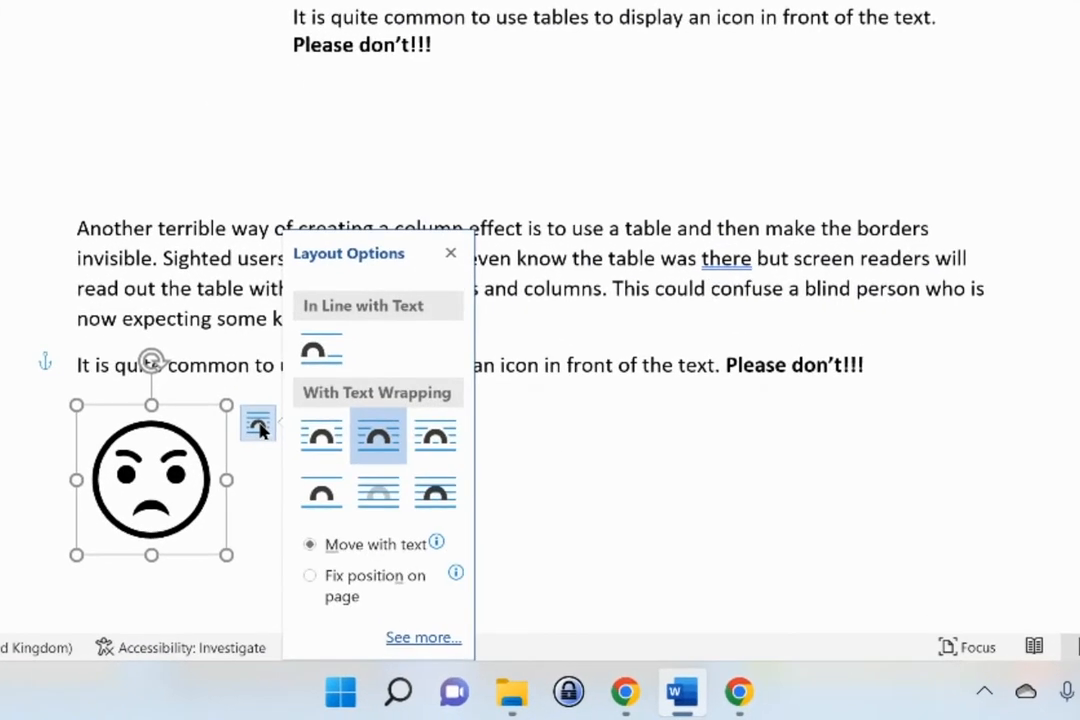
pyautogui.click(322, 350)
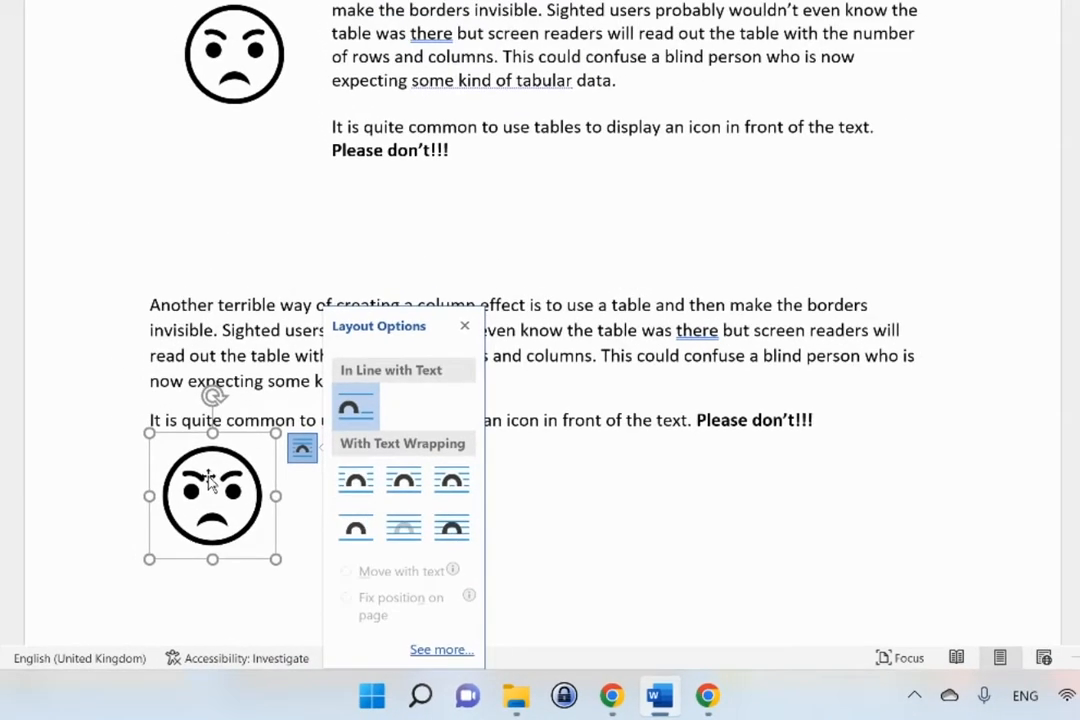
pyautogui.moveTo(260, 515); pyautogui.dragTo(225, 346)
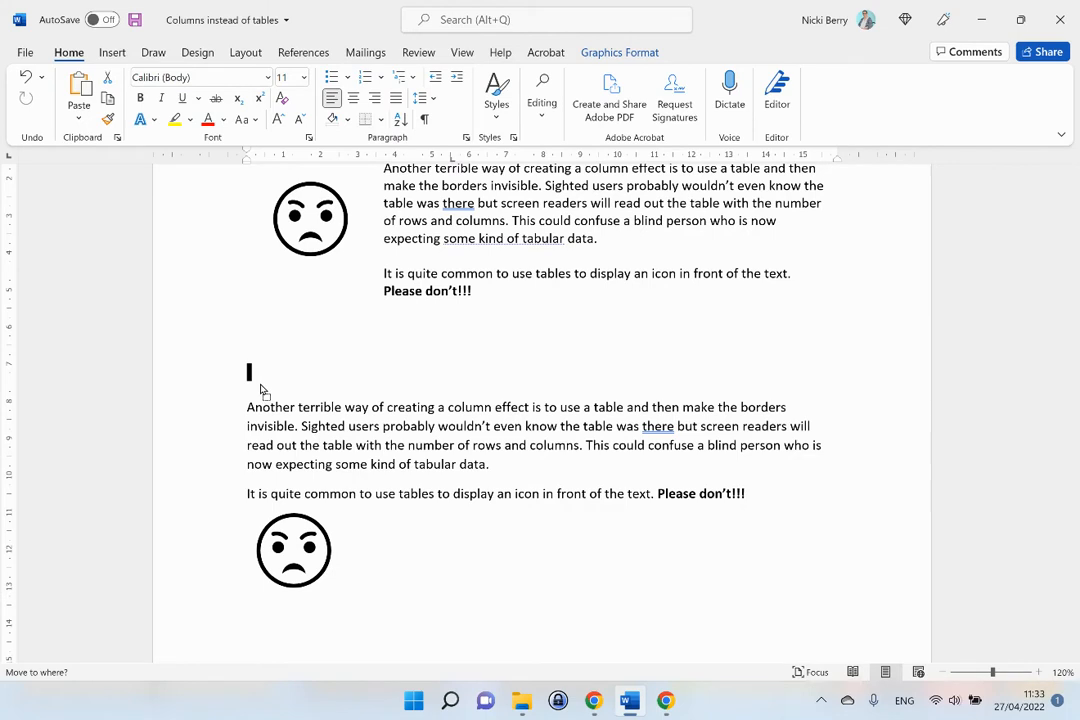
pyautogui.moveTo(260, 390); pyautogui.dragTo(260, 388)
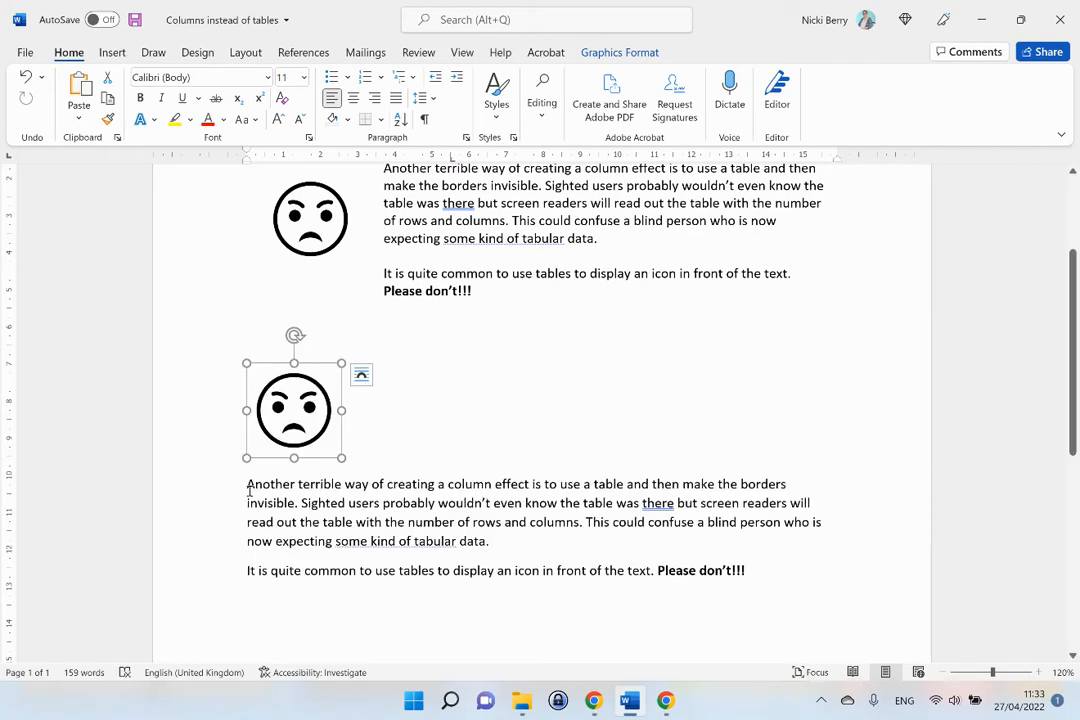
# Set the spacing after the pasted paragraphs to 12 pt and add a line reading "Sample" below them.
pyautogui.moveTo(248, 485); pyautogui.dragTo(771, 571)
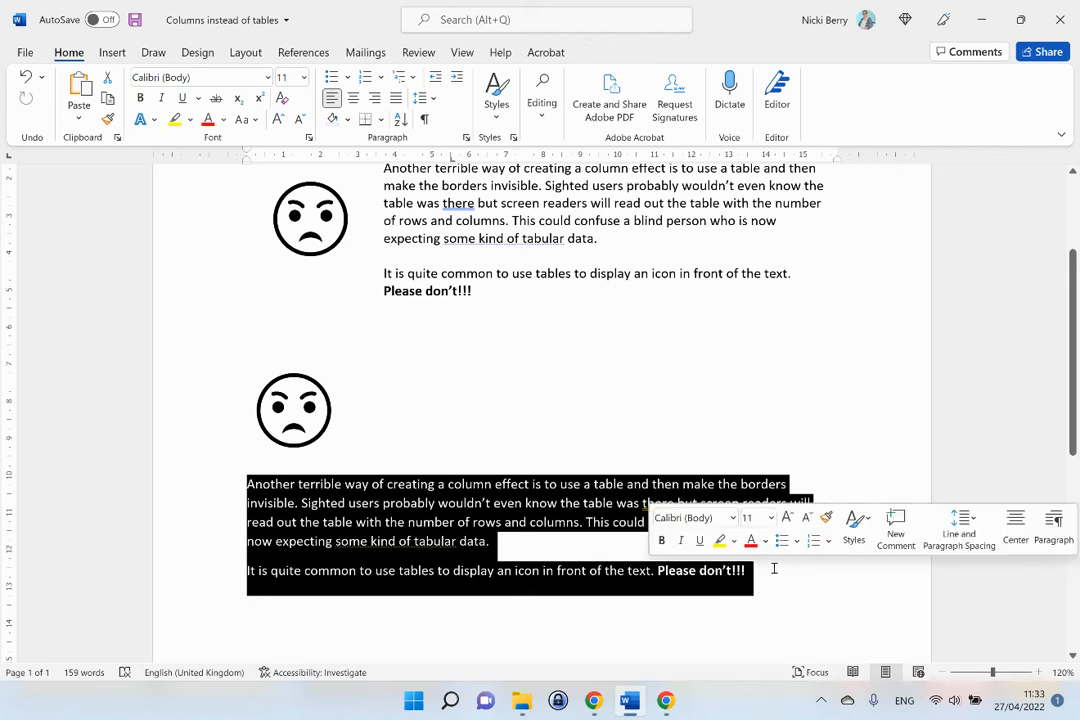
pyautogui.click(780, 574)
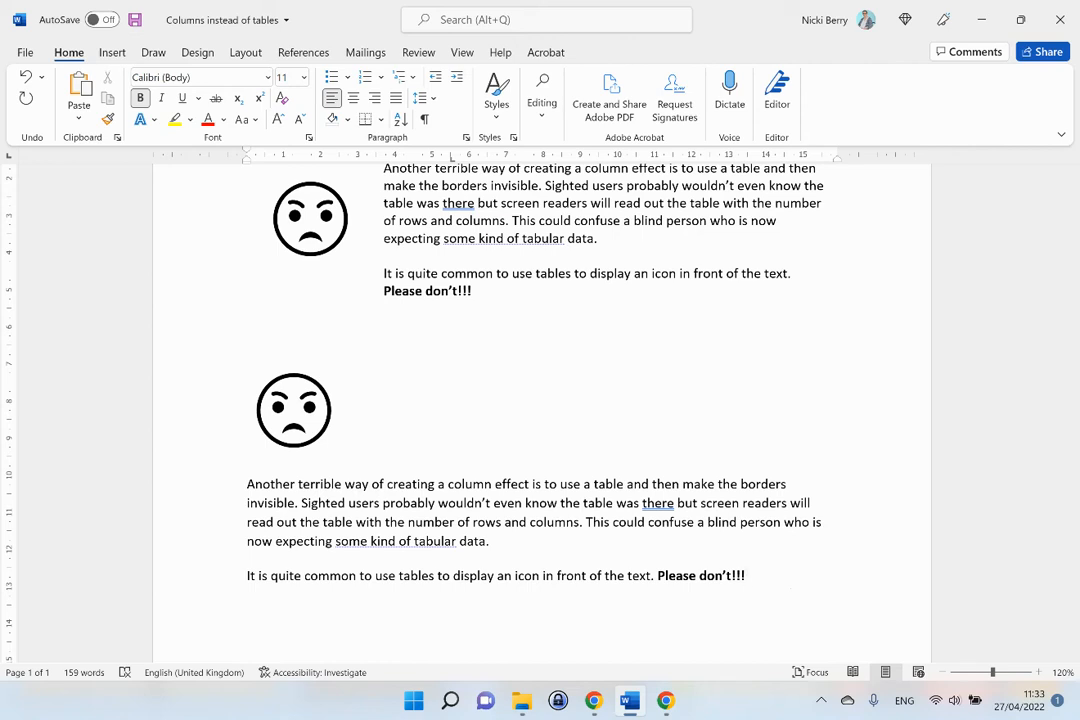
pyautogui.press('Return')
pyautogui.press('Return')
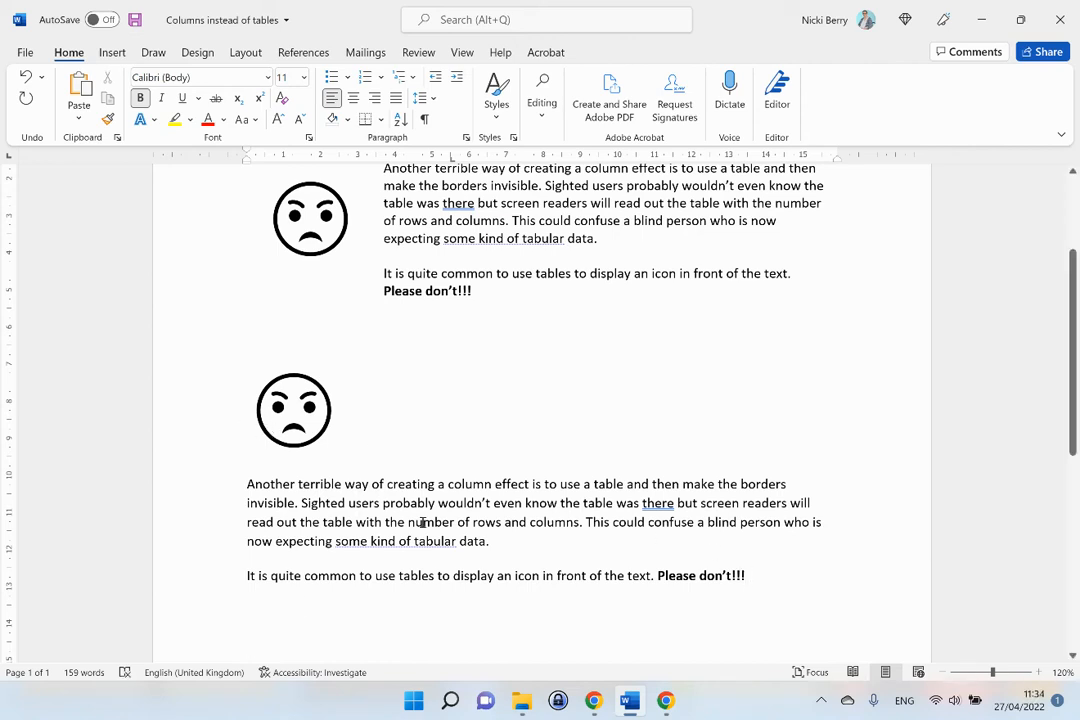
pyautogui.write('Sample')
# Choose the Two columns preset for the copied icon and paragraphs, with equal column width turned off.
pyautogui.moveTo(237, 408); pyautogui.dragTo(755, 574)
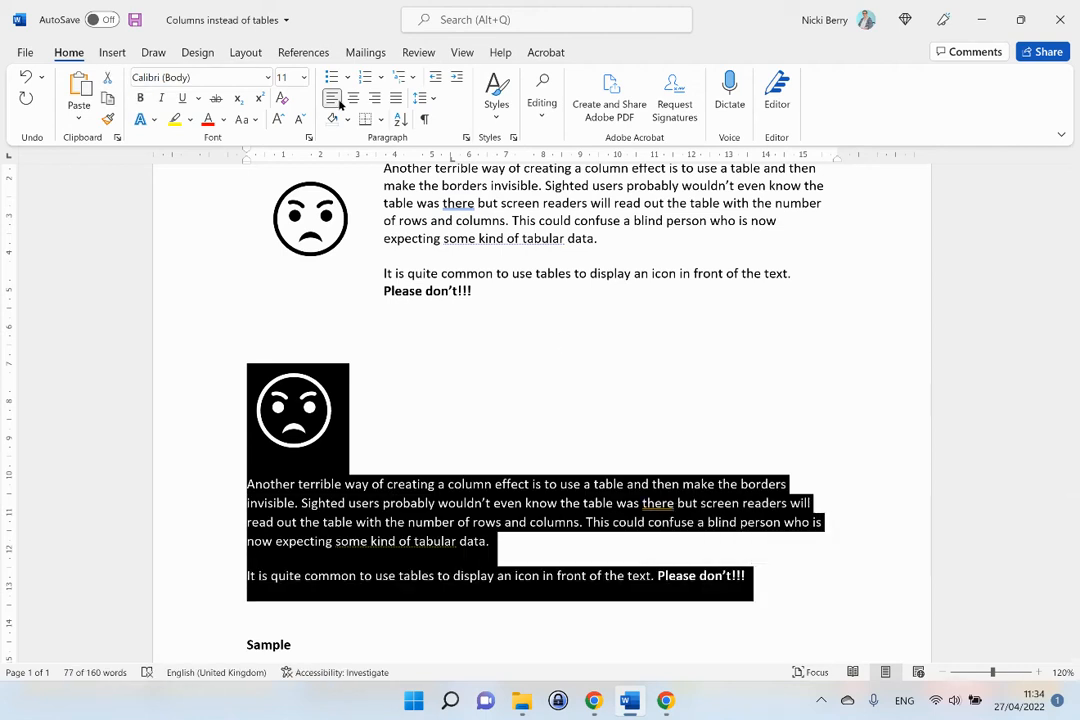
pyautogui.click(248, 53)
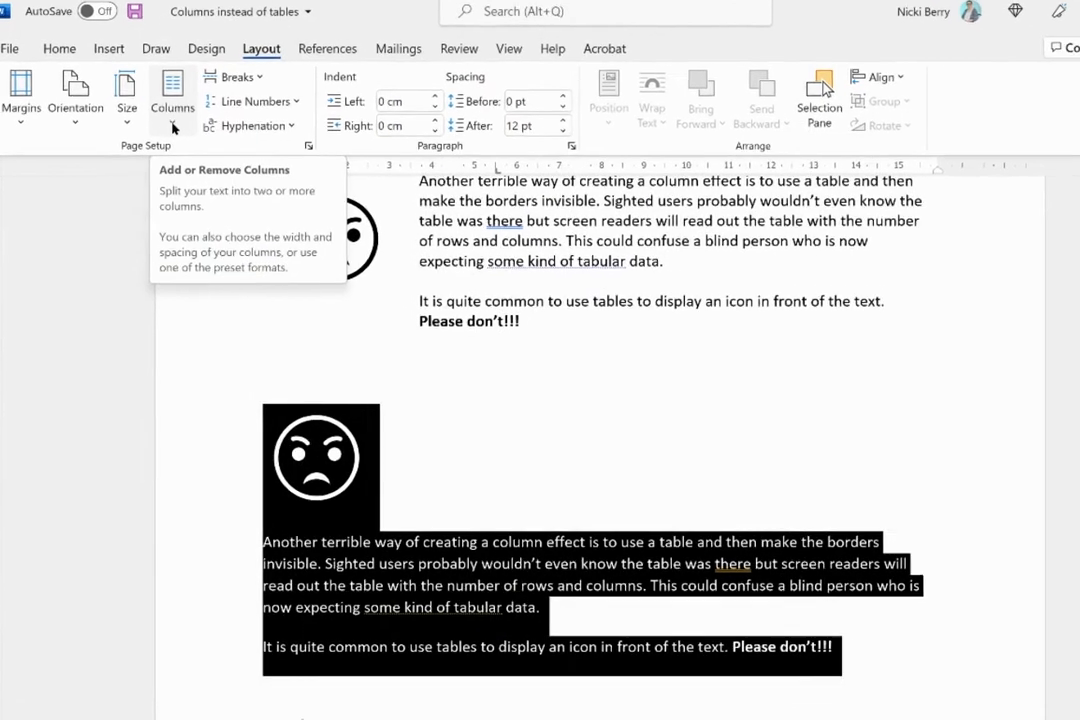
pyautogui.click(169, 118)
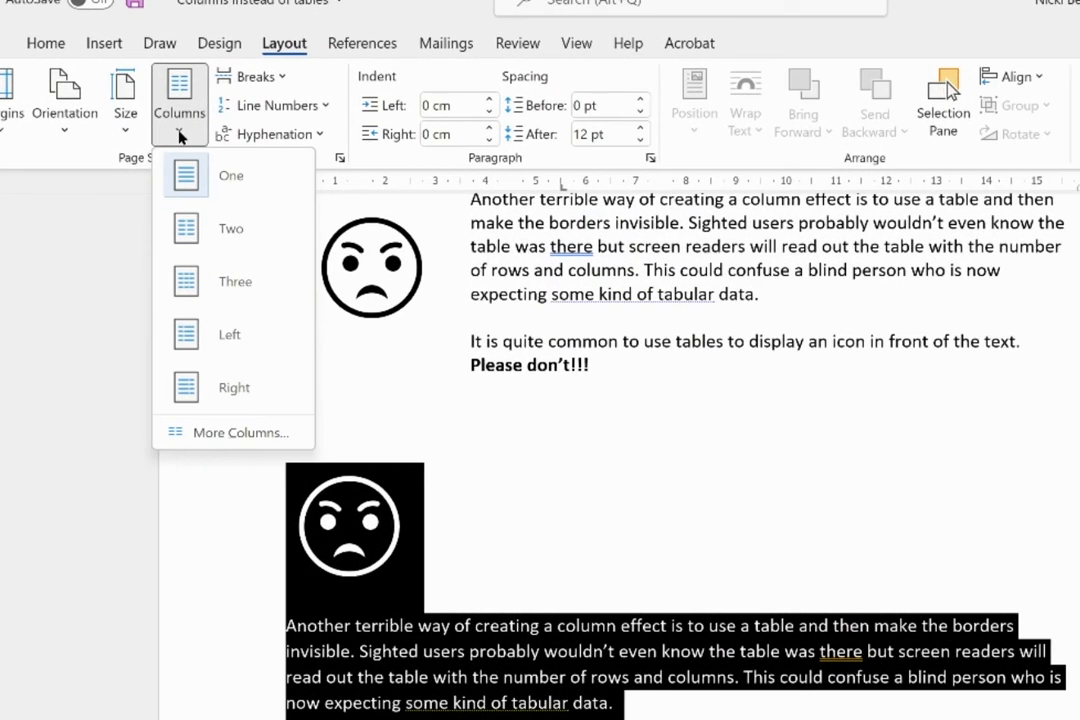
pyautogui.click(224, 434)
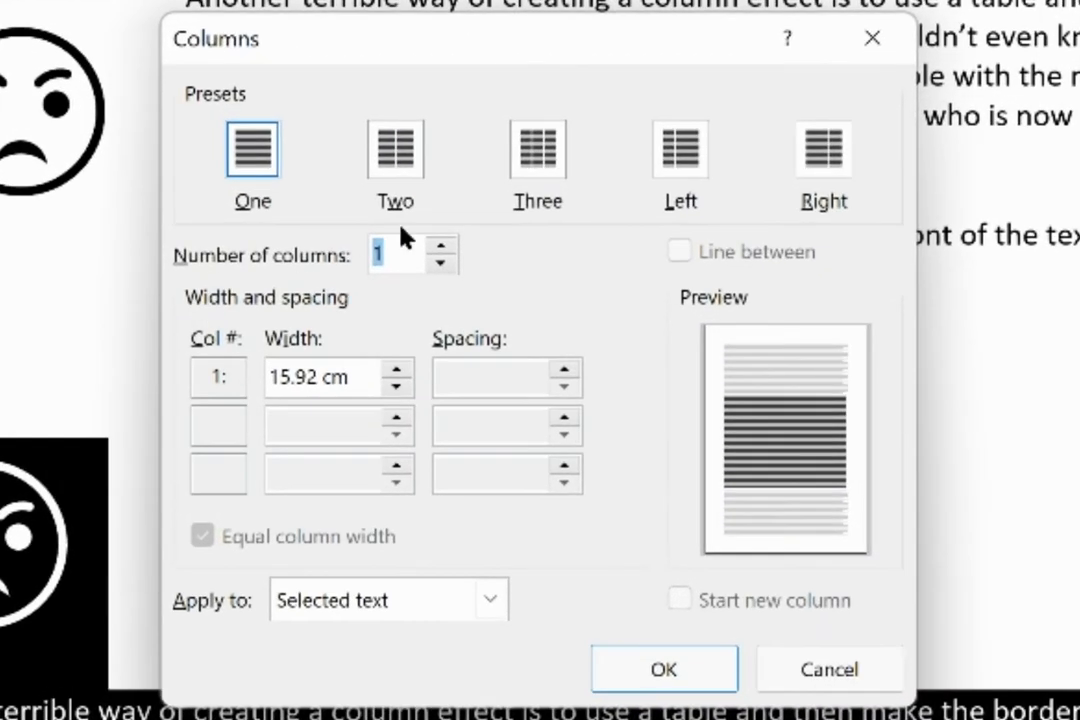
pyautogui.click(398, 160)
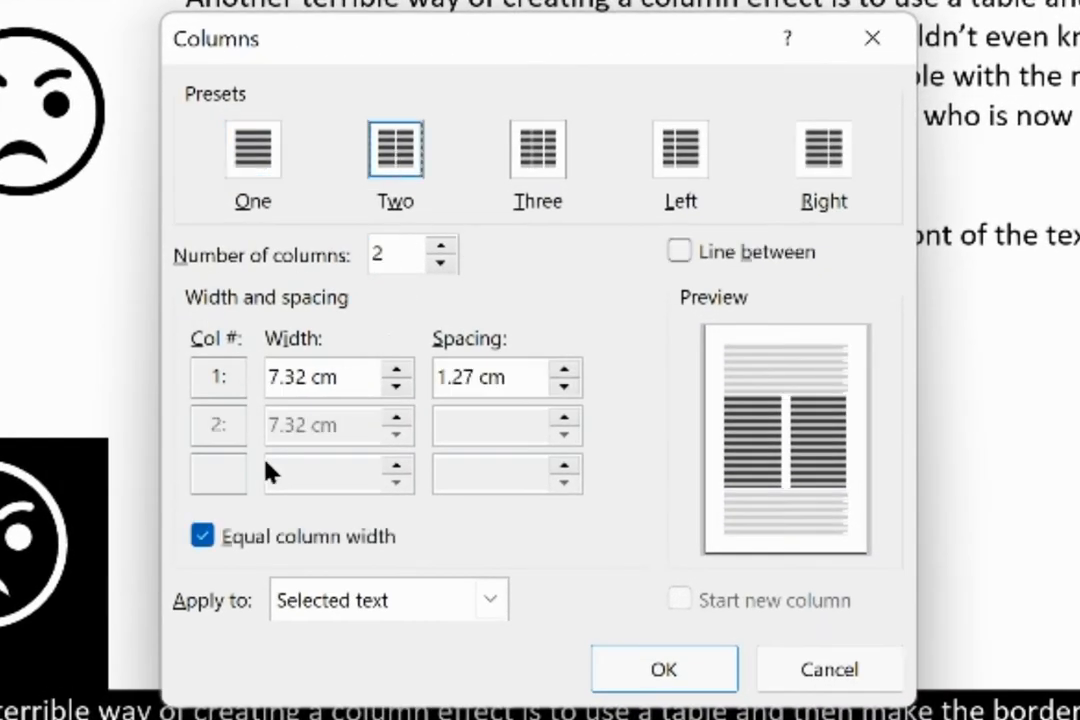
pyautogui.click(203, 537)
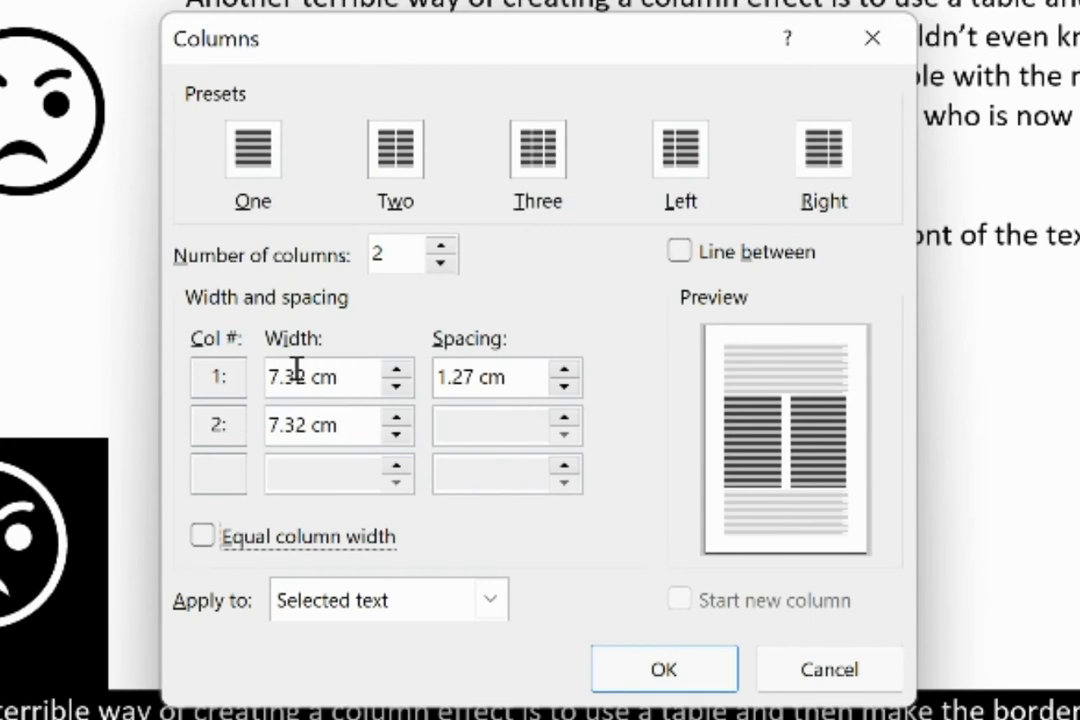
# Set the first column's width to 3 cm and its spacing to 0.8 cm, and apply the columns.
pyautogui.moveTo(305, 376); pyautogui.dragTo(218, 370)
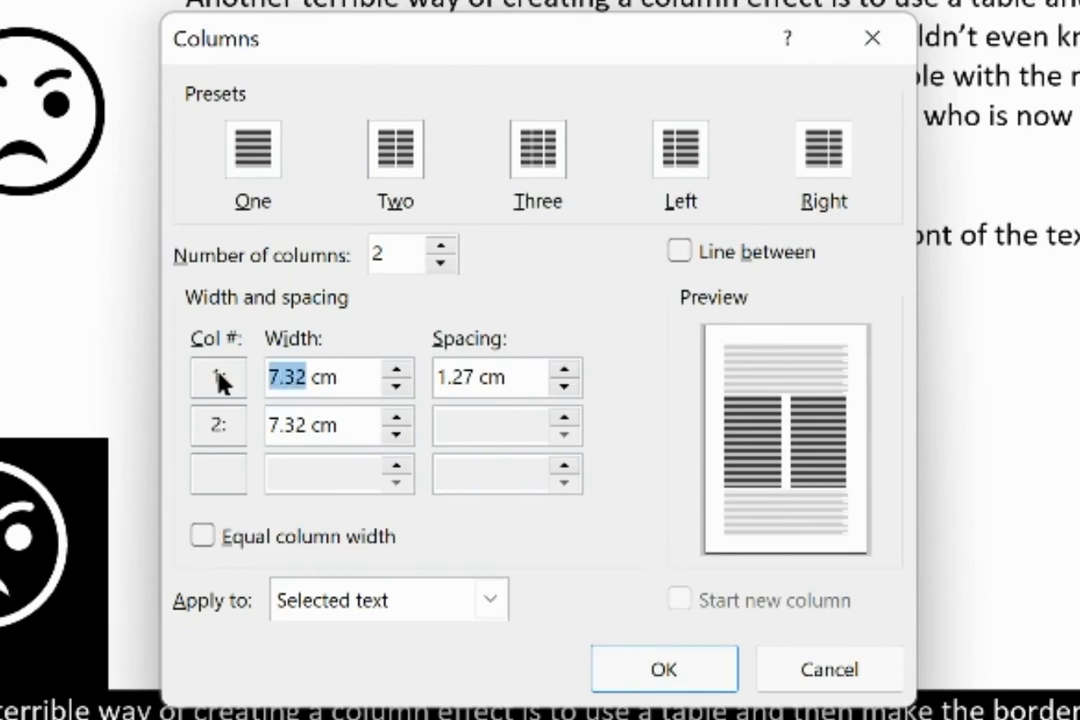
pyautogui.write('3')
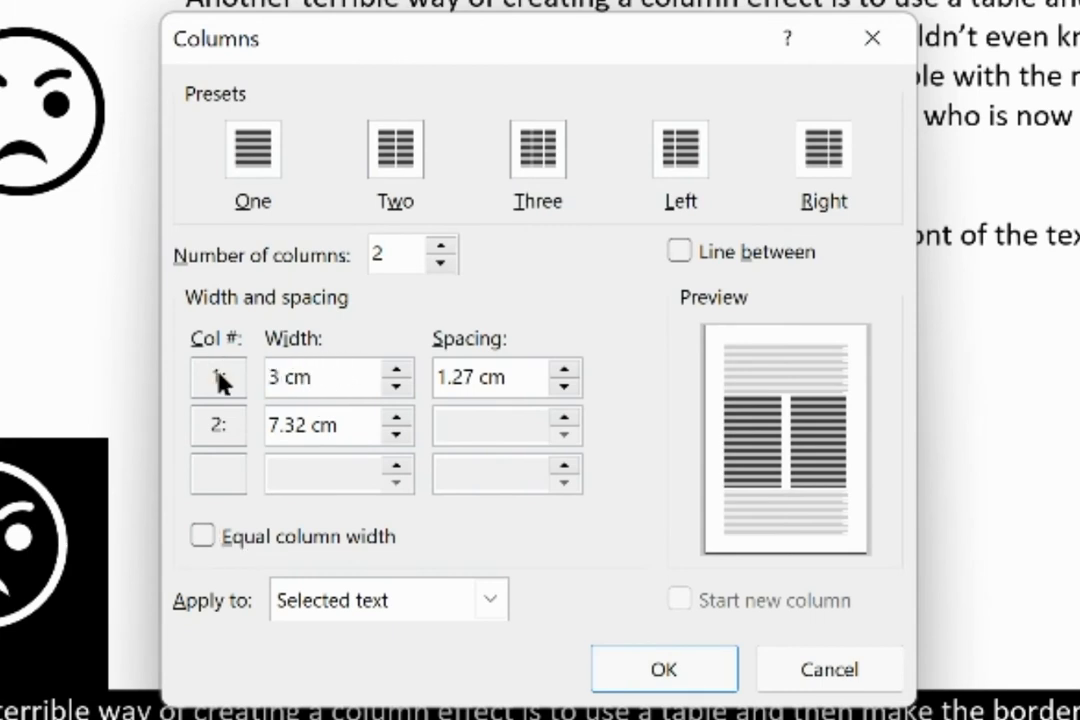
pyautogui.press('Tab')
pyautogui.write('0.8')
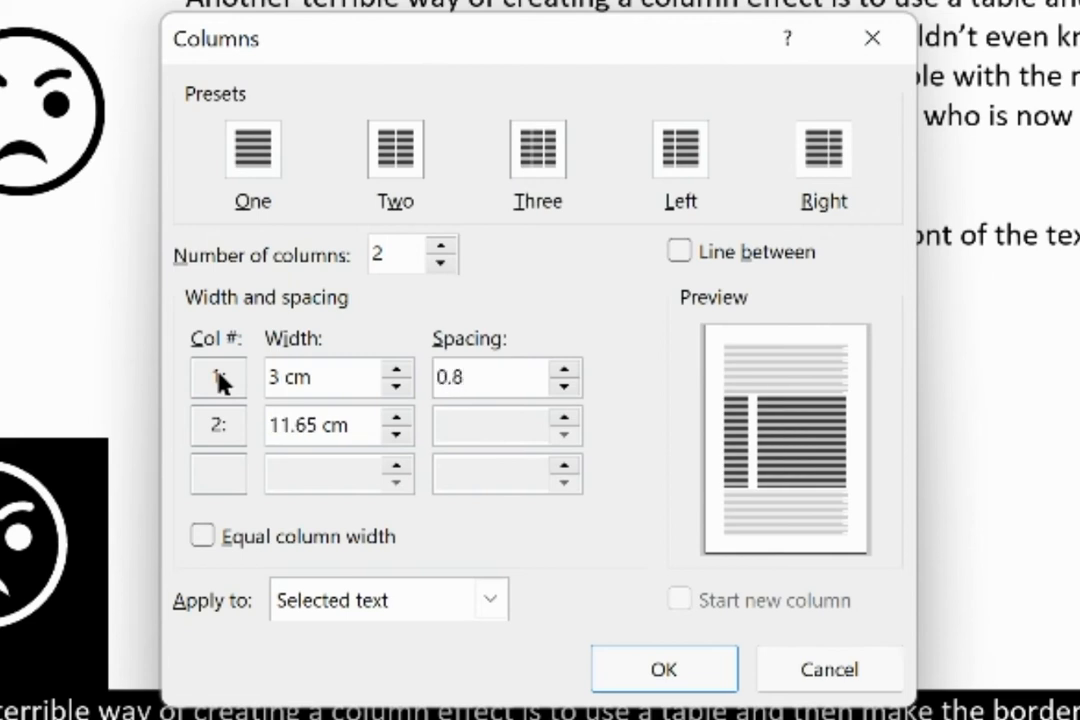
pyautogui.press('Tab')
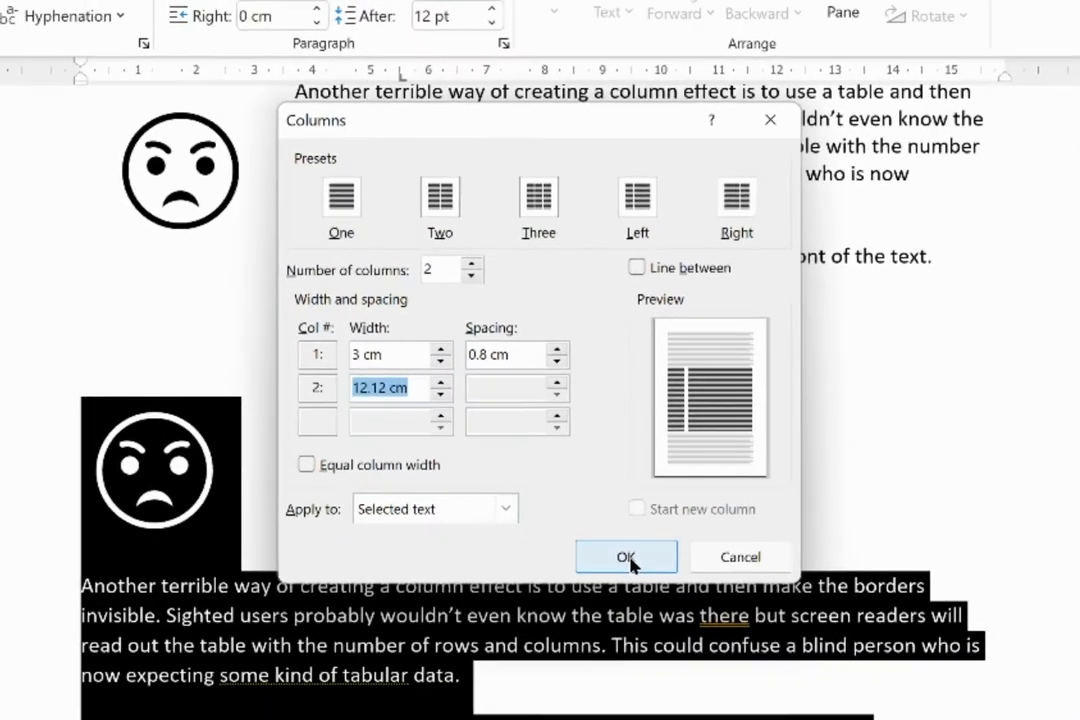
pyautogui.click(655, 636)
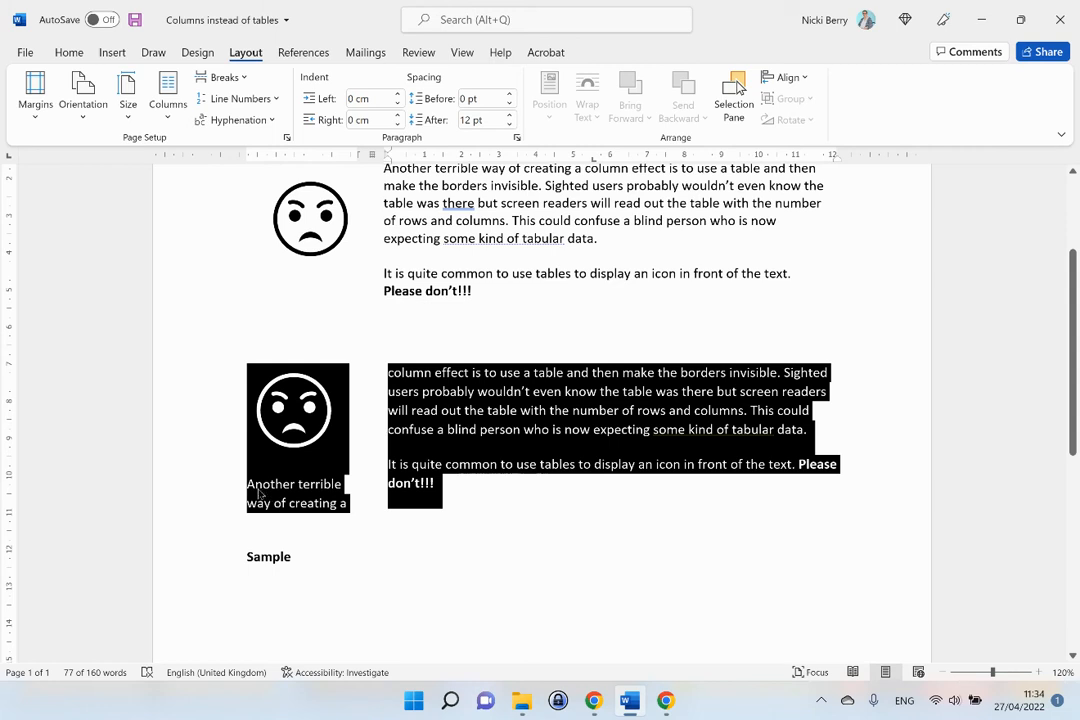
# Set the spacing after the icon to 18 pt and delete the "Sample" line below the columns.
pyautogui.click(290, 415)
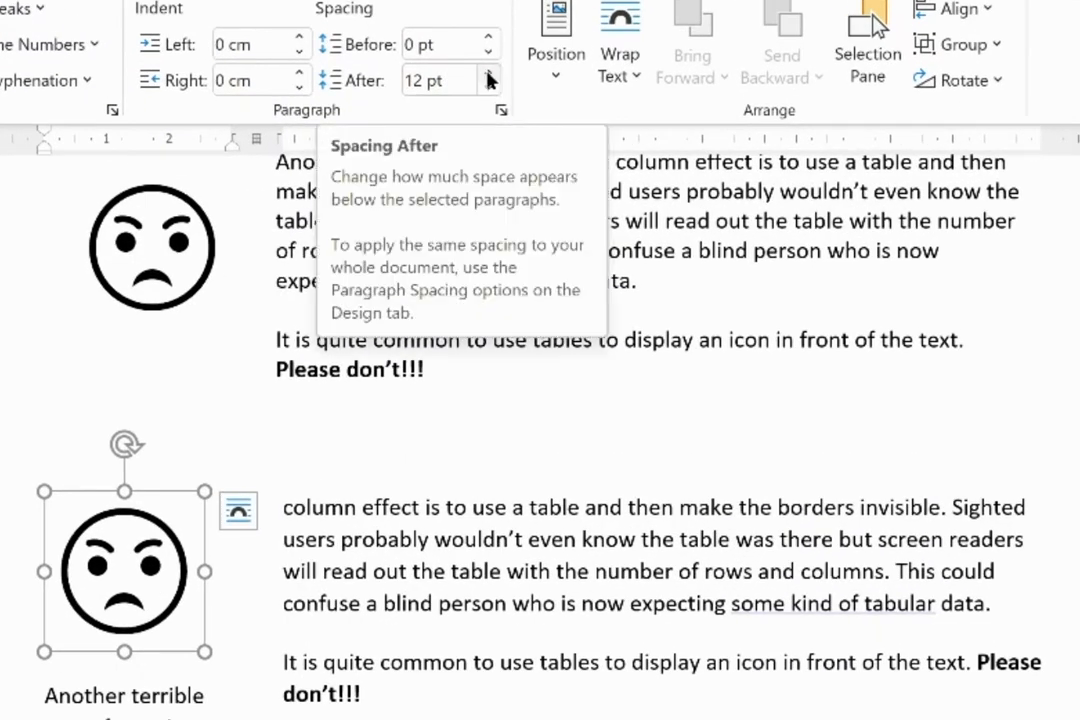
pyautogui.click(489, 75)
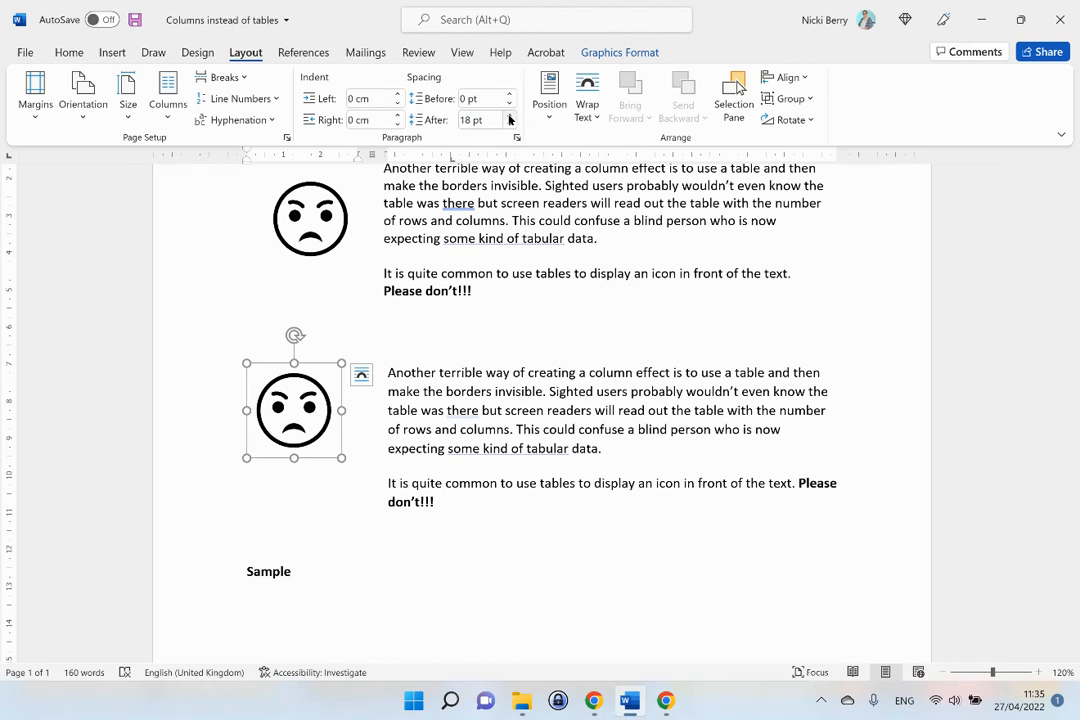
pyautogui.moveTo(246, 571); pyautogui.dragTo(357, 573)
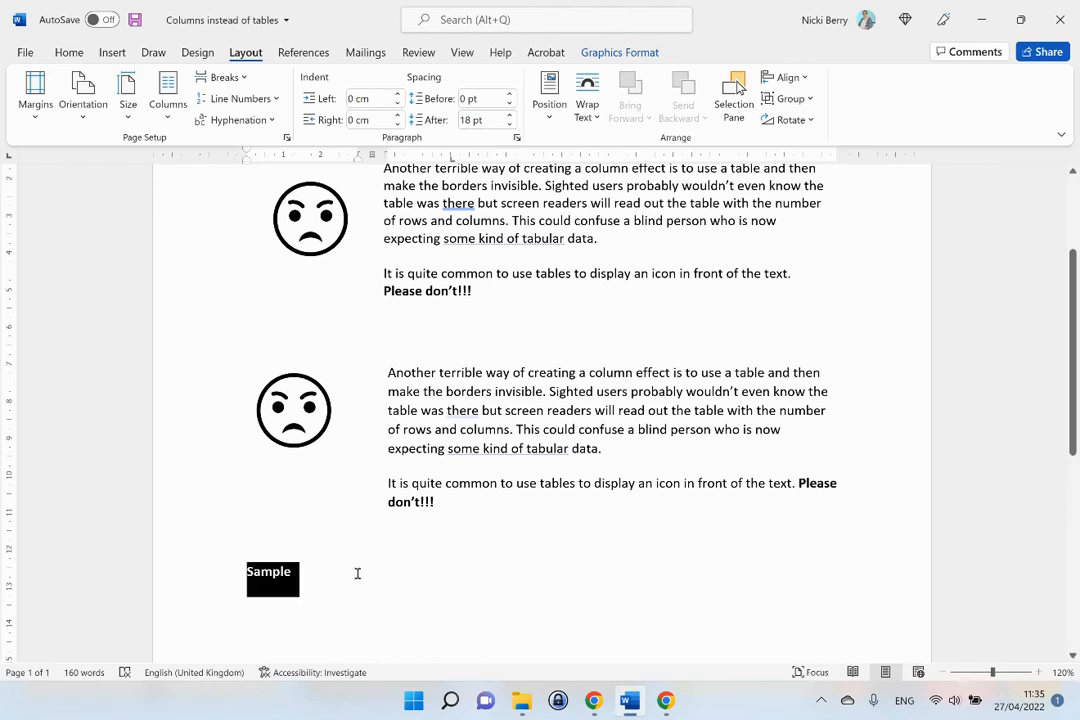
pyautogui.press('Delete')
# Delete the original table under the heading, keeping the two-column version.
pyautogui.scroll(1, 432, 245)
pyautogui.scroll(1, 432, 245)
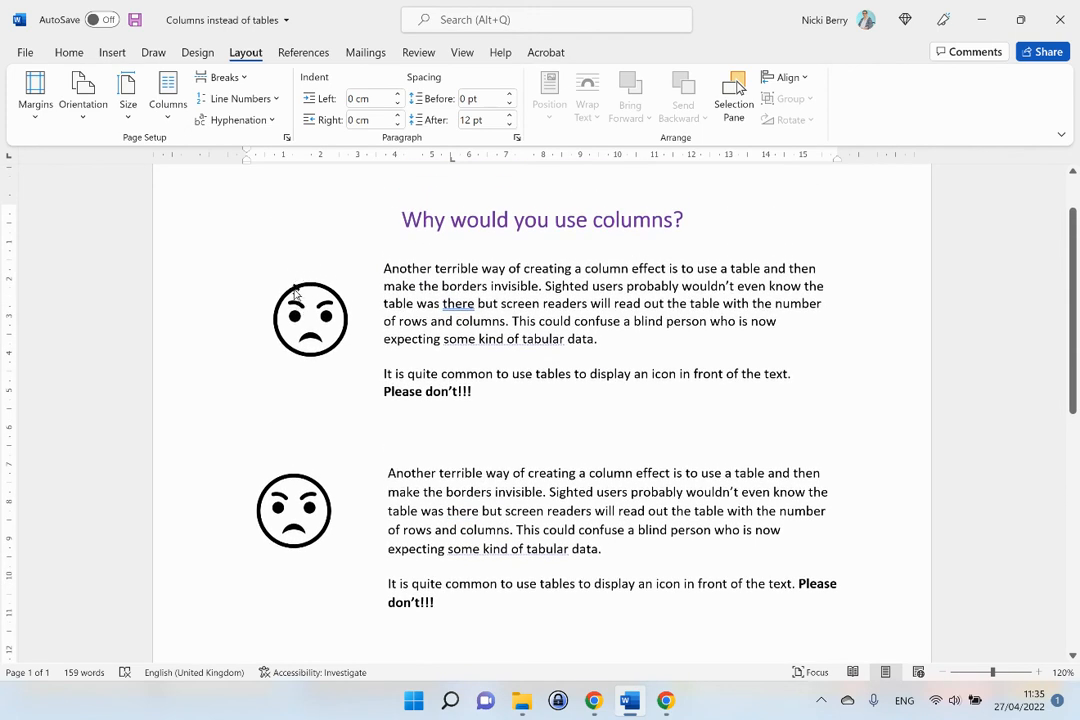
pyautogui.click(295, 292)
pyautogui.click(277, 268)
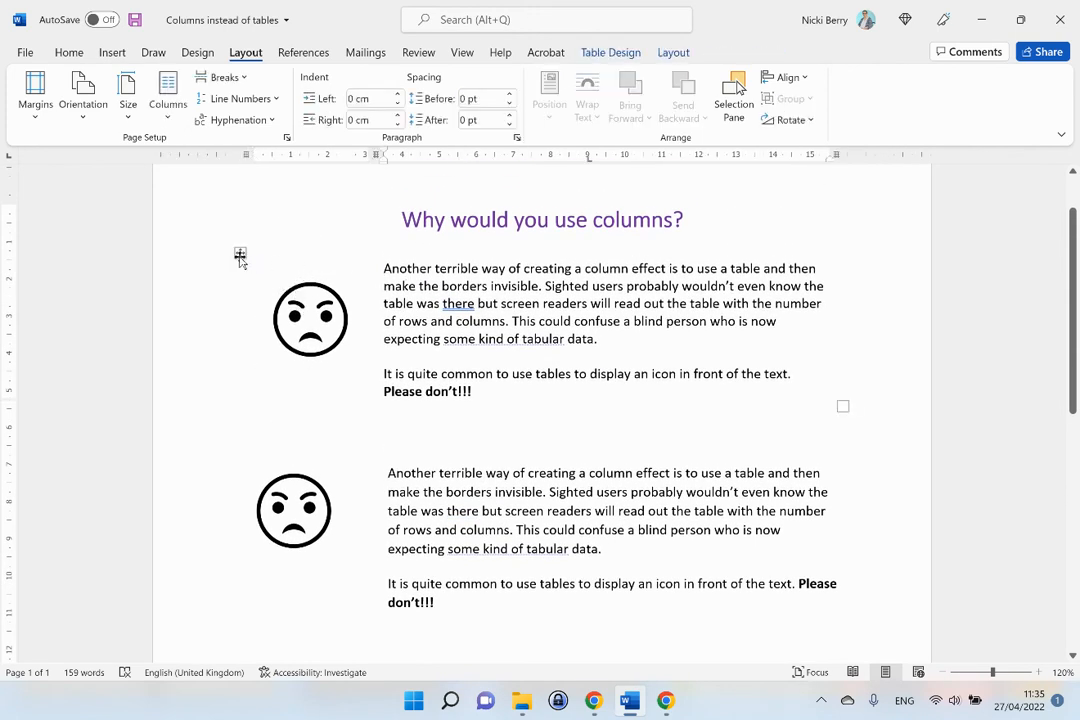
pyautogui.click(240, 255)
pyautogui.rightClick(240, 257)
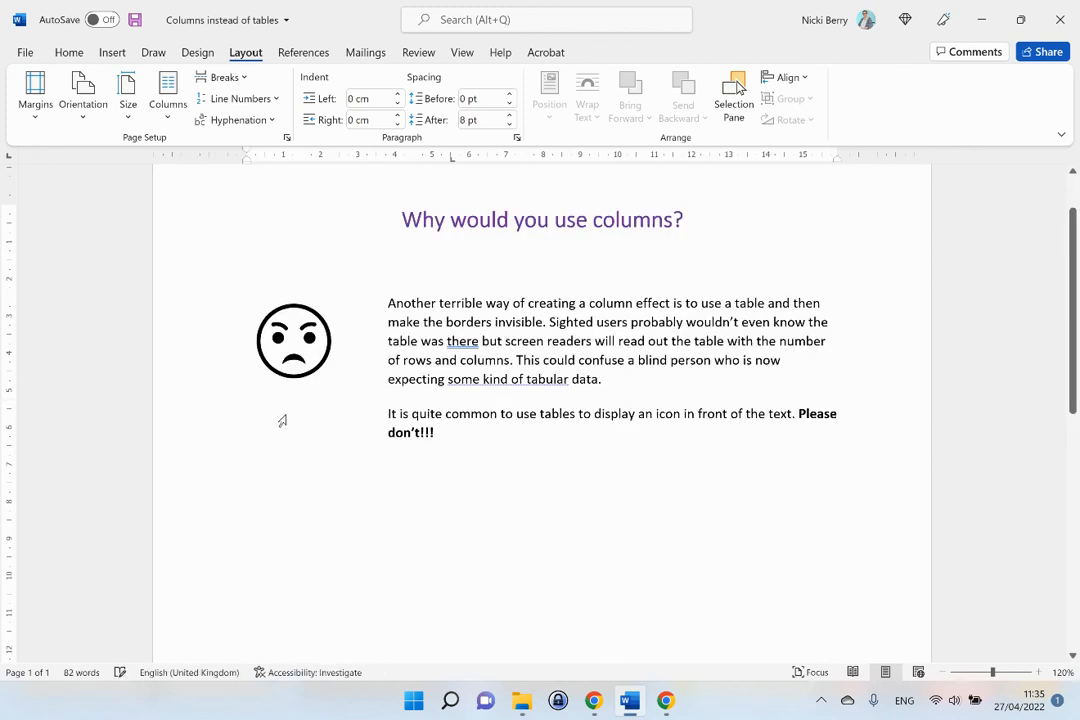
pyautogui.click(520, 528)
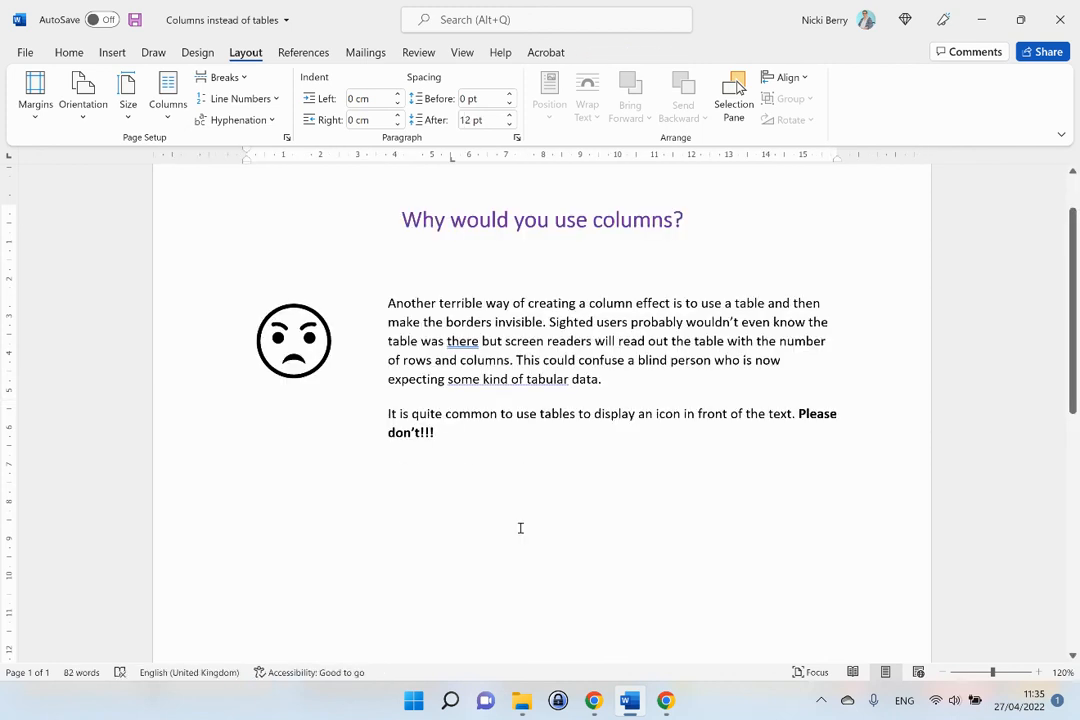